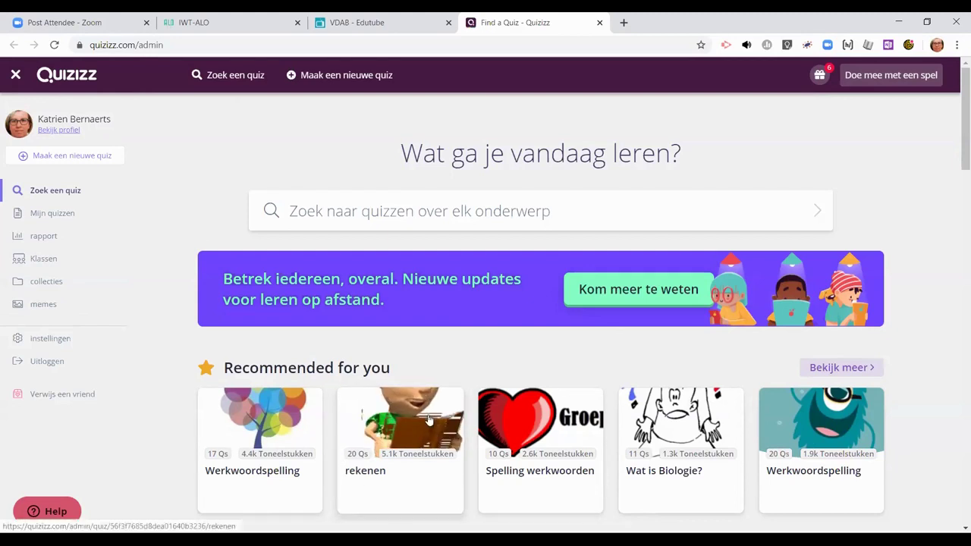
Step: Browse the recommended quizzes and the subject categories on the quiz search page, down to Health and Physical Education
{"action": "scroll", "coordinate": [433, 424], "scroll_direction": "down", "scroll_amount": 3}
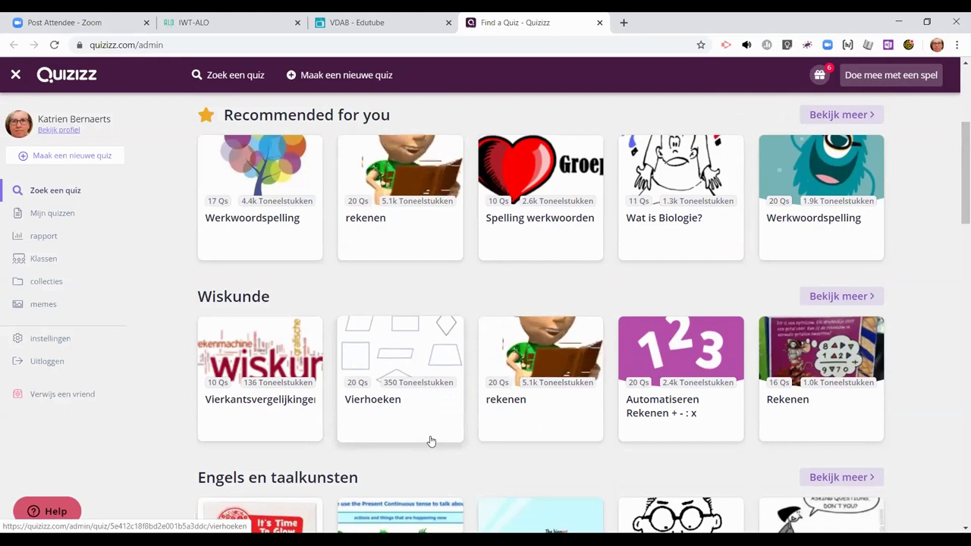
{"action": "scroll", "coordinate": [429, 438], "scroll_direction": "down", "scroll_amount": 3}
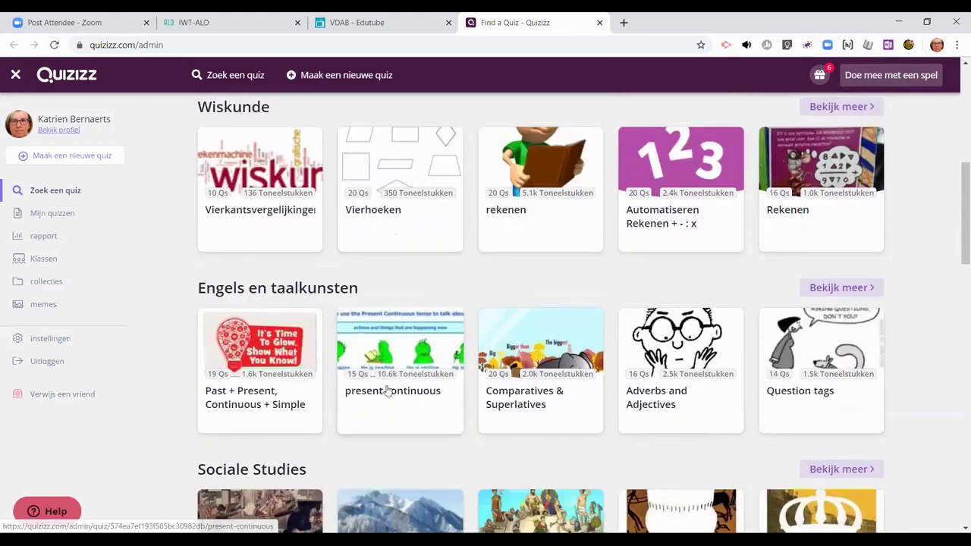
{"action": "scroll", "coordinate": [388, 390], "scroll_direction": "down", "scroll_amount": 1}
{"action": "scroll", "coordinate": [303, 478], "scroll_direction": "down", "scroll_amount": 2}
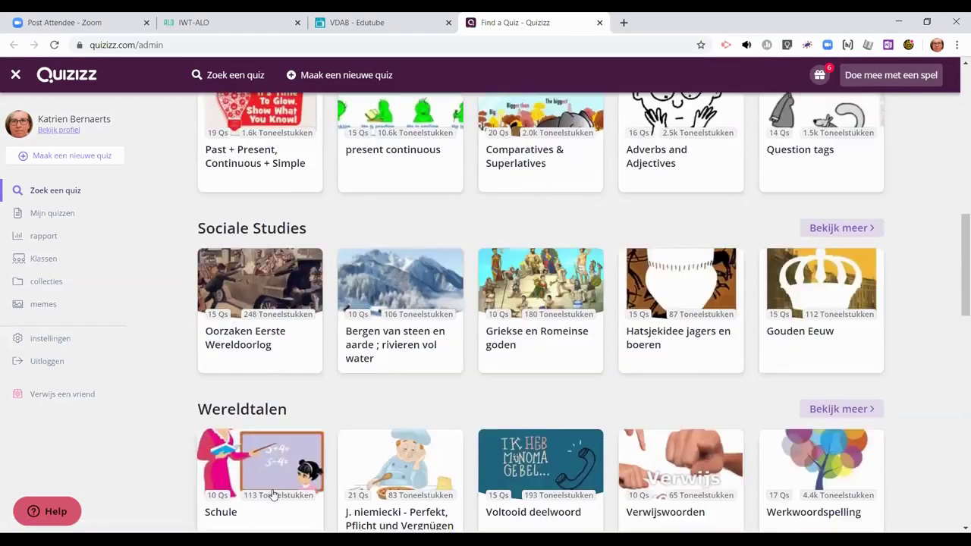
{"action": "scroll", "coordinate": [226, 451], "scroll_direction": "down", "scroll_amount": 3}
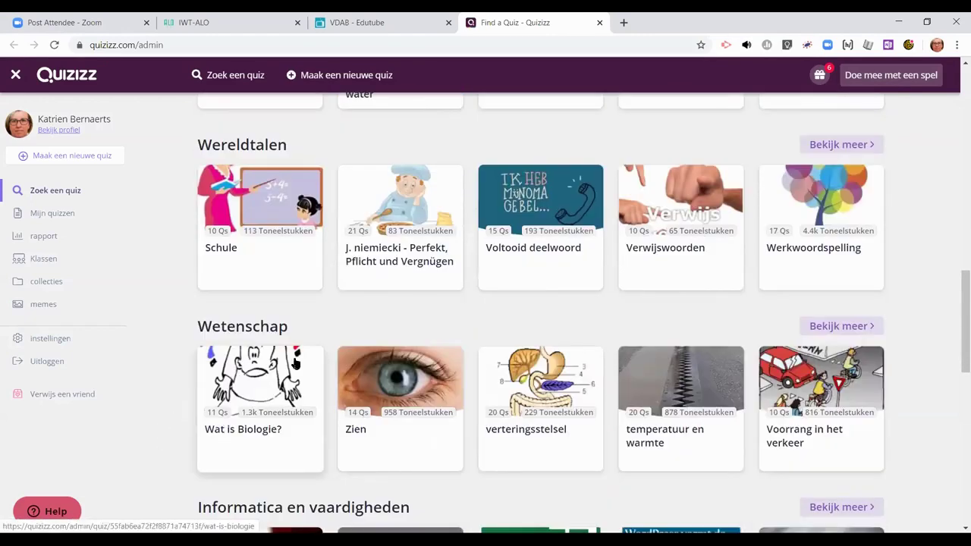
{"action": "scroll", "coordinate": [396, 447], "scroll_direction": "down", "scroll_amount": 3}
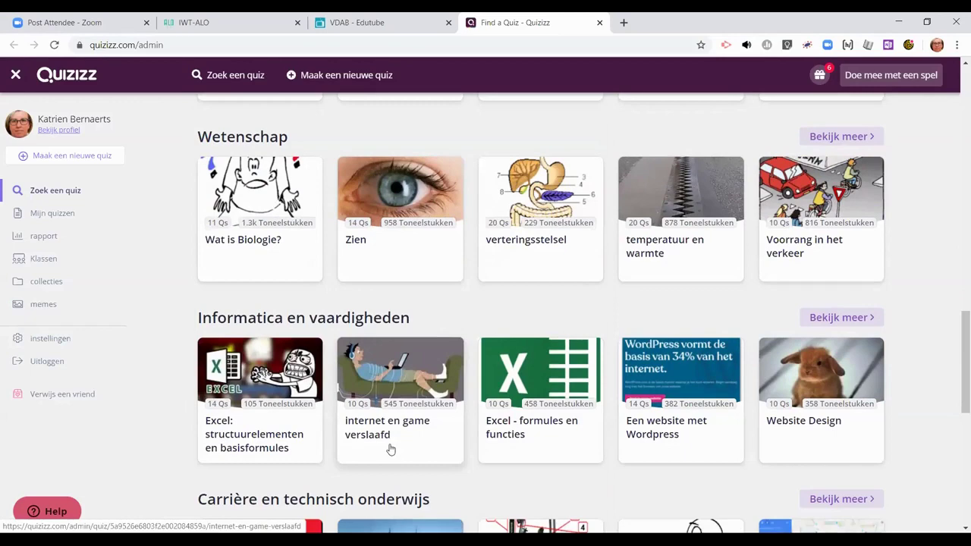
{"action": "scroll", "coordinate": [526, 468], "scroll_direction": "down", "scroll_amount": 1}
{"action": "scroll", "coordinate": [520, 468], "scroll_direction": "down", "scroll_amount": 6}
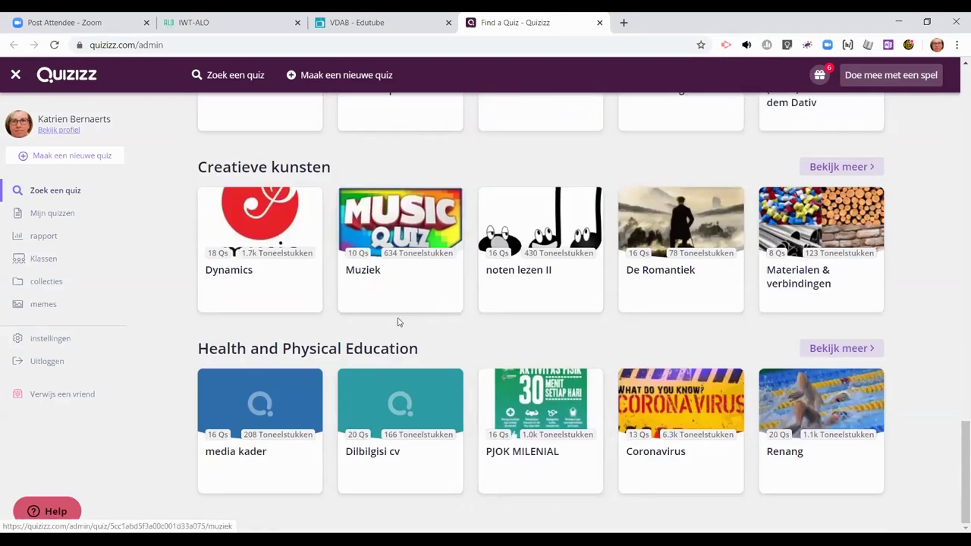
{"action": "scroll", "coordinate": [387, 339], "scroll_direction": "up", "scroll_amount": 3}
{"action": "scroll", "coordinate": [387, 341], "scroll_direction": "up", "scroll_amount": 9}
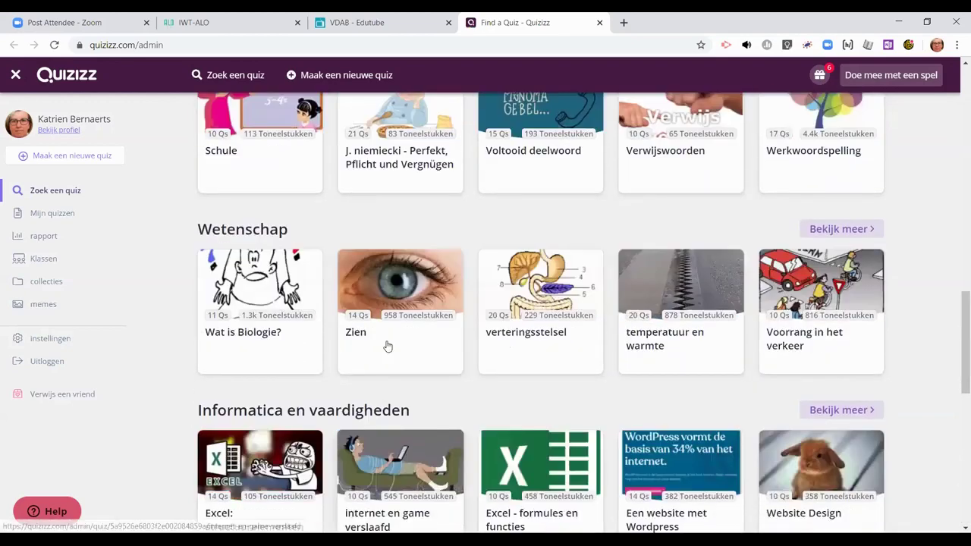
{"action": "scroll", "coordinate": [385, 349], "scroll_direction": "up", "scroll_amount": 3}
{"action": "scroll", "coordinate": [385, 353], "scroll_direction": "up", "scroll_amount": 4}
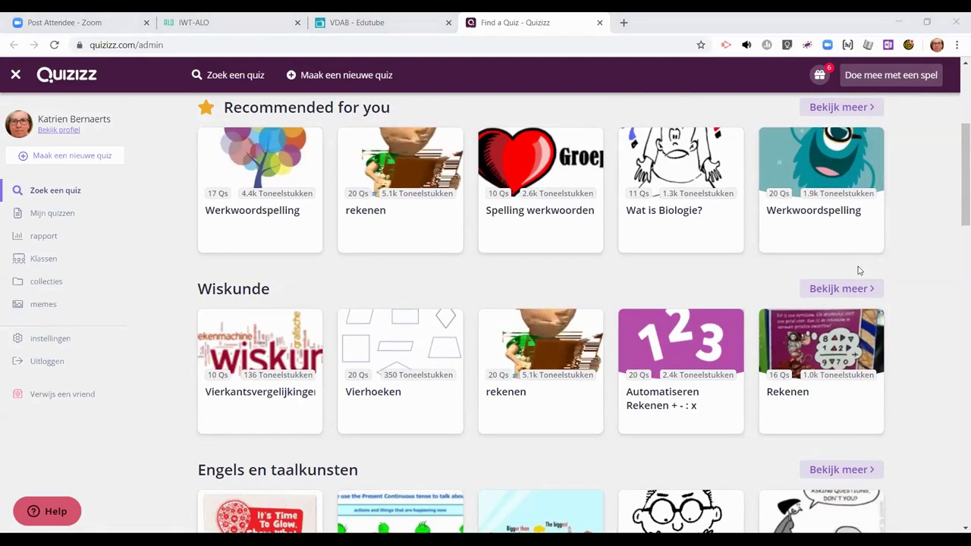
Step: Open the quiz "Automatiseren Rekenen + - : x" from the full Wiskunde category and examine its age and play count
{"action": "left_click", "coordinate": [837, 293]}
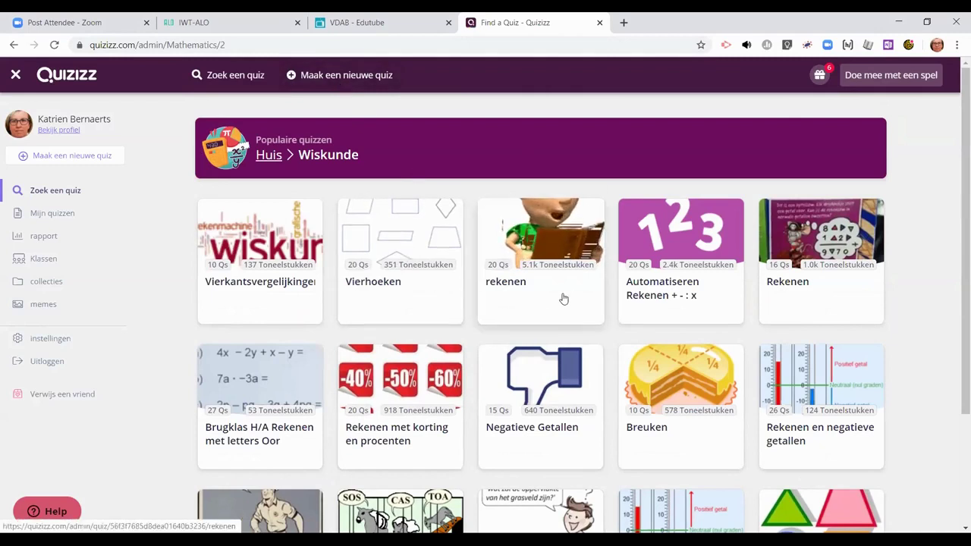
{"action": "left_click", "coordinate": [695, 304]}
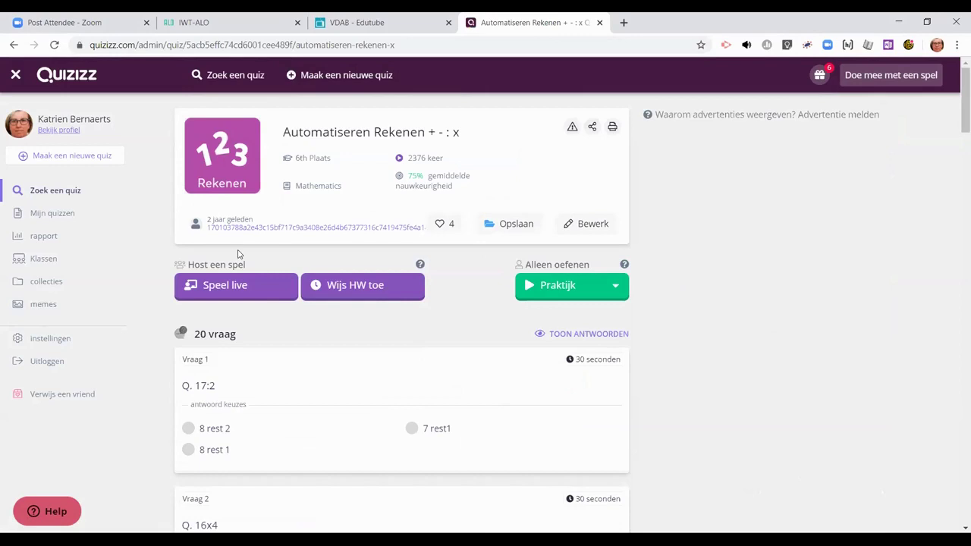
{"action": "left_click_drag", "start_coordinate": [207, 219], "coordinate": [276, 221]}
{"action": "left_click", "coordinate": [339, 215]}
{"action": "left_click_drag", "start_coordinate": [408, 158], "coordinate": [459, 174]}
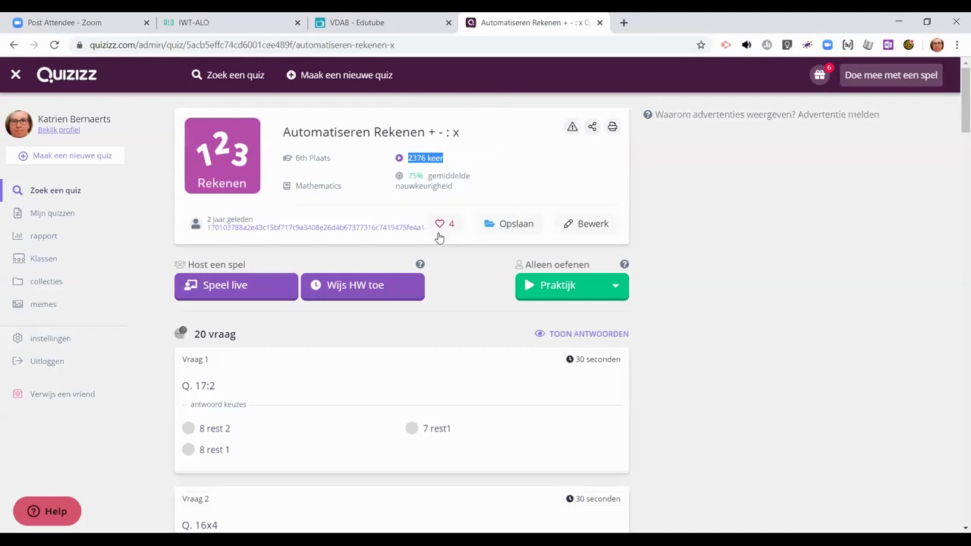
Step: Show the correct answers to the arithmetic quiz's questions and open its homework assignment settings
{"action": "scroll", "coordinate": [392, 353], "scroll_direction": "down", "scroll_amount": 1}
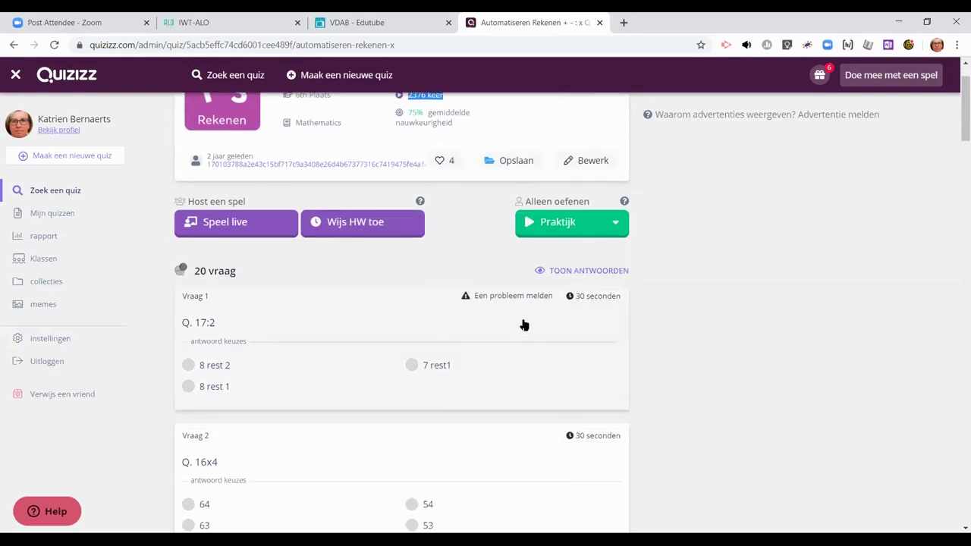
{"action": "left_click", "coordinate": [576, 271]}
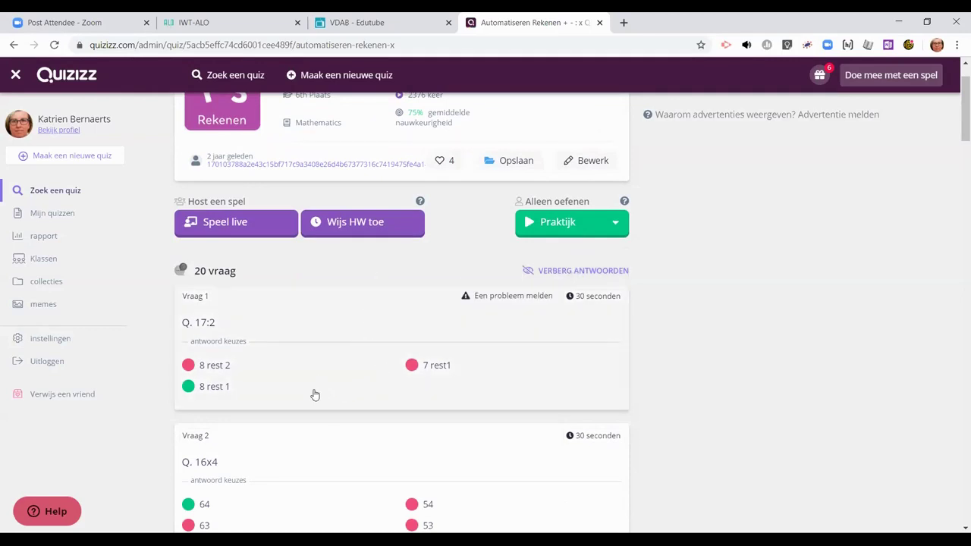
{"action": "scroll", "coordinate": [317, 393], "scroll_direction": "up", "scroll_amount": 1}
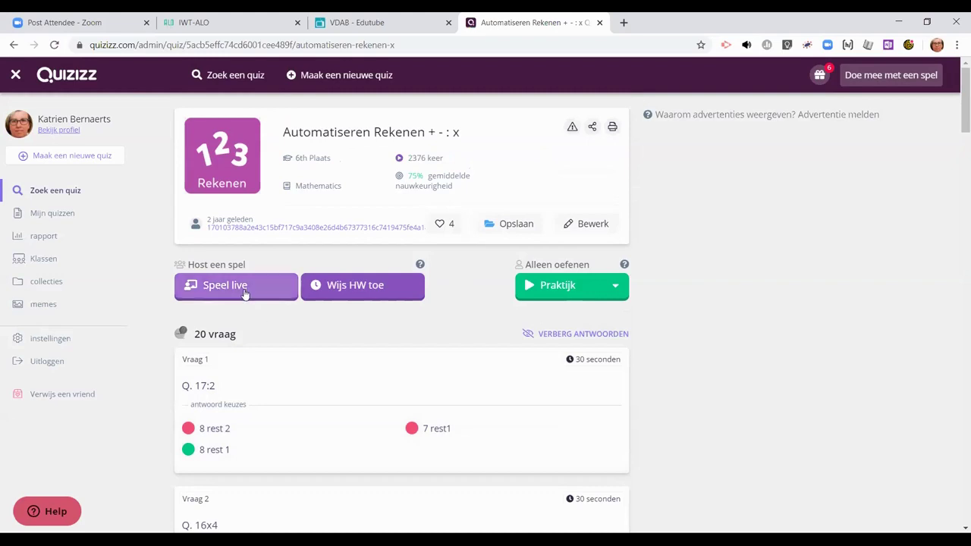
{"action": "left_click", "coordinate": [339, 293]}
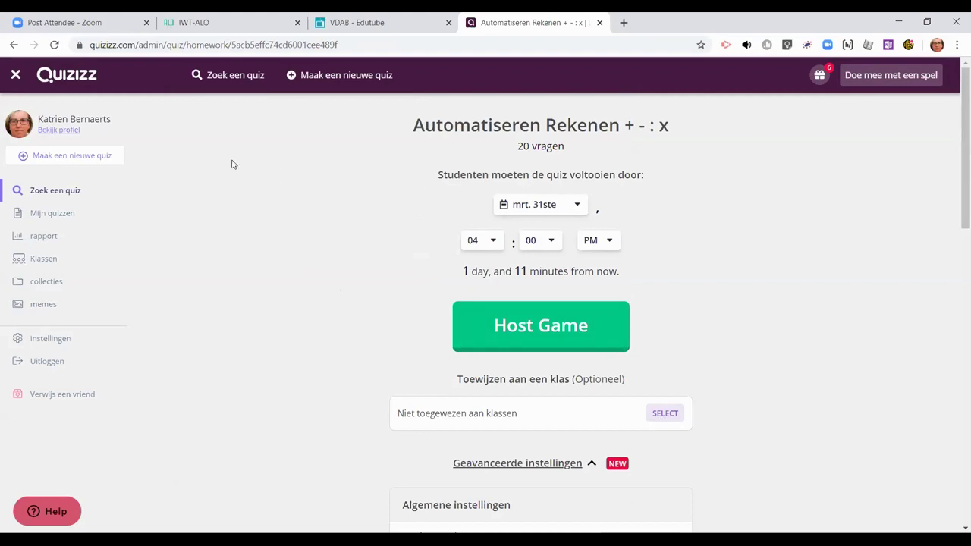
Step: Open the quiz "verteringsstelsel" from the full Wetenschap category and review its questions with the correct answers shown
{"action": "left_click", "coordinate": [55, 193]}
{"action": "scroll", "coordinate": [357, 412], "scroll_direction": "down", "scroll_amount": 5}
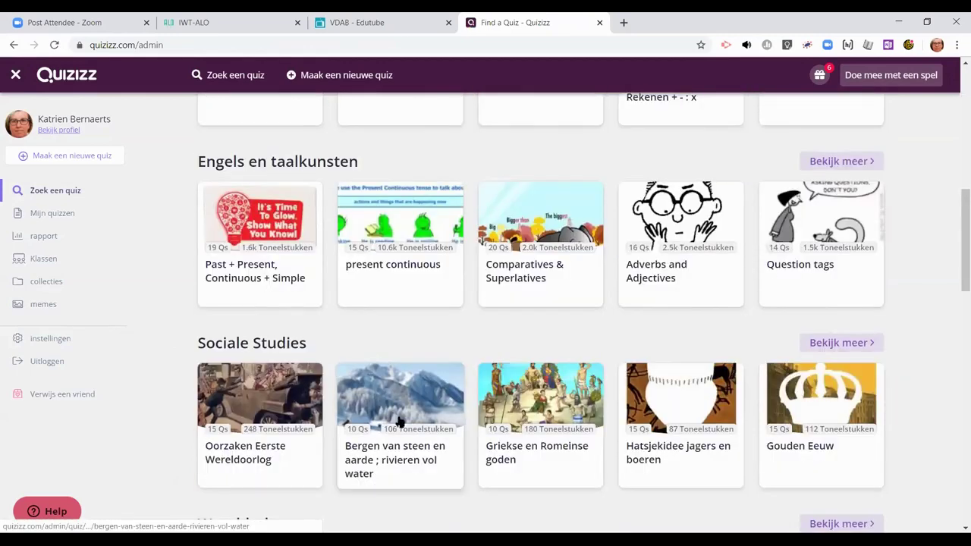
{"action": "scroll", "coordinate": [400, 421], "scroll_direction": "down", "scroll_amount": 4}
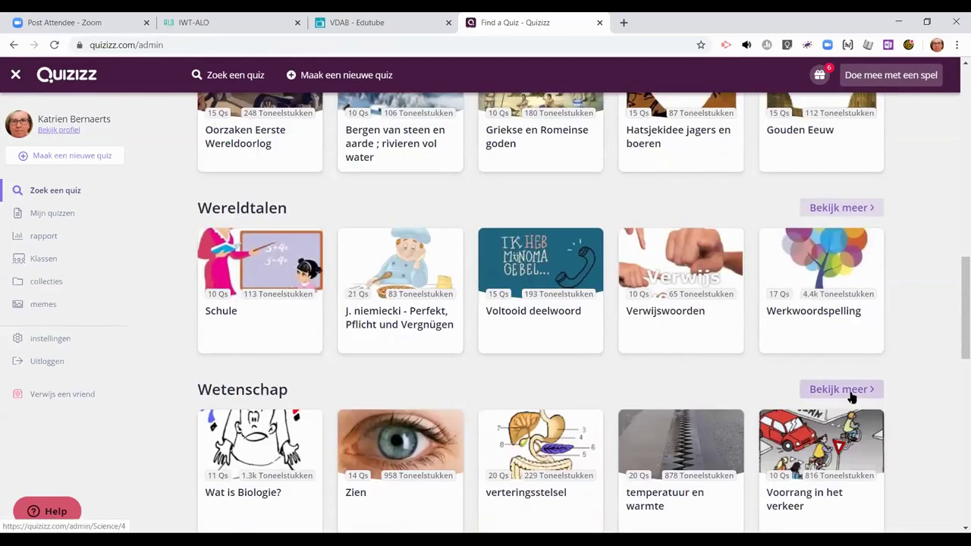
{"action": "left_click", "coordinate": [841, 389]}
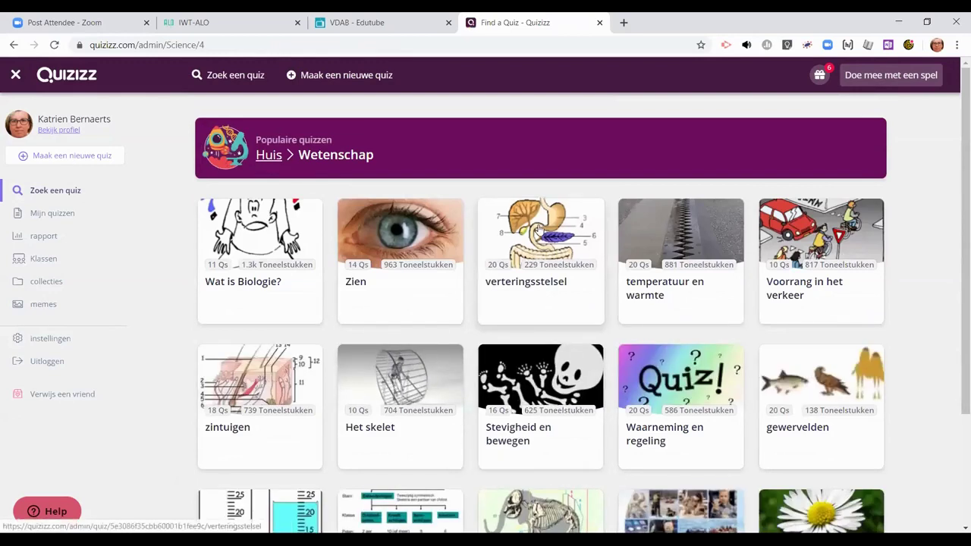
{"action": "left_click", "coordinate": [539, 232]}
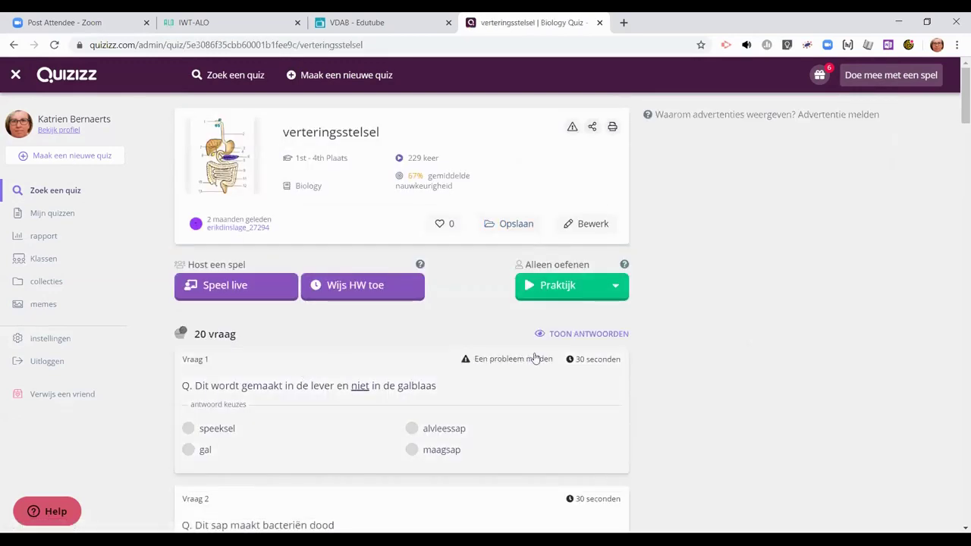
{"action": "scroll", "coordinate": [478, 413], "scroll_direction": "down", "scroll_amount": 10}
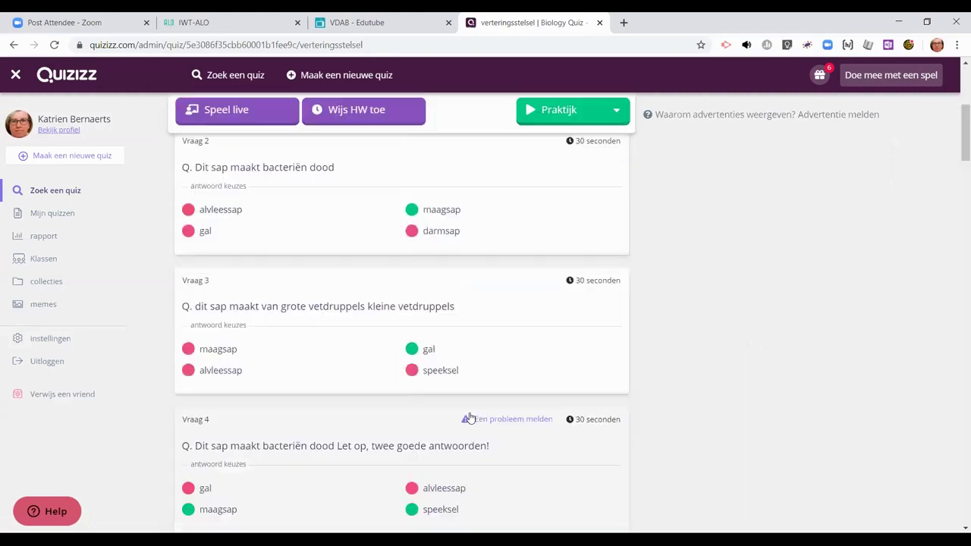
{"action": "scroll", "coordinate": [474, 435], "scroll_direction": "up", "scroll_amount": 10}
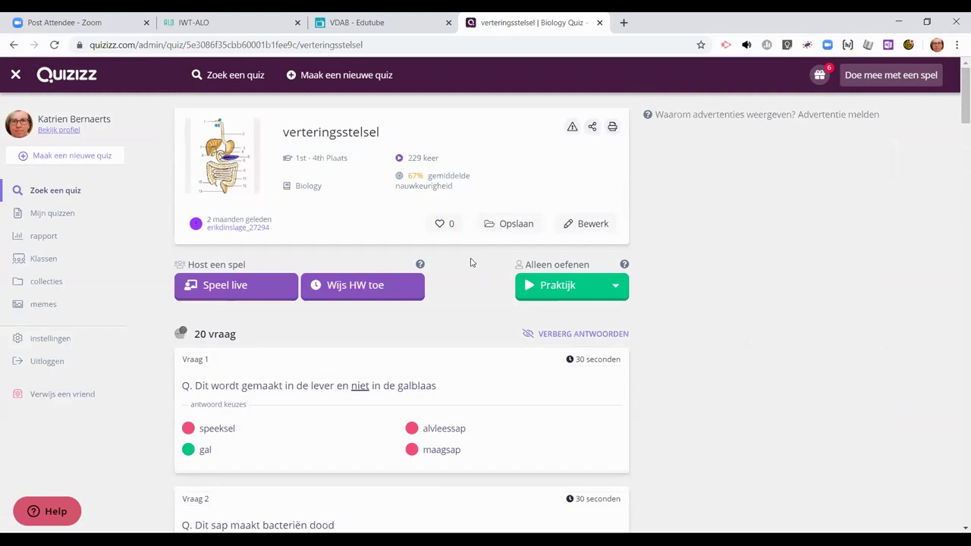
Step: Save the verteringsstelsel quiz to the "demo" collection
{"action": "left_click", "coordinate": [507, 225]}
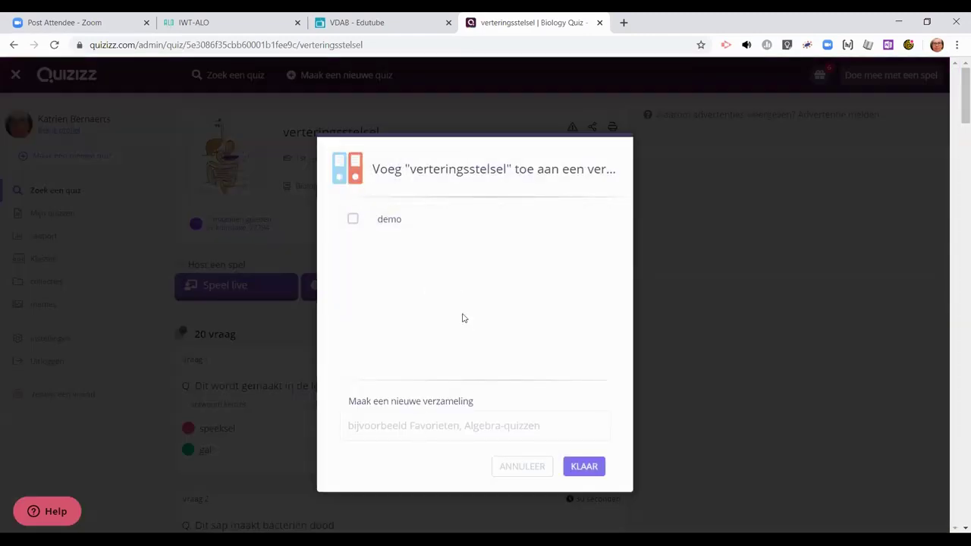
{"action": "left_click", "coordinate": [399, 220]}
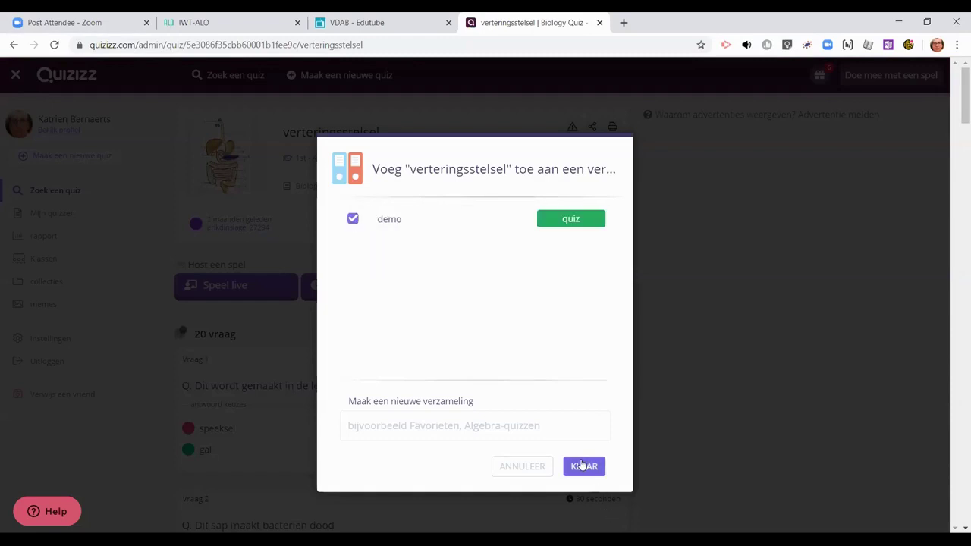
{"action": "left_click", "coordinate": [582, 464]}
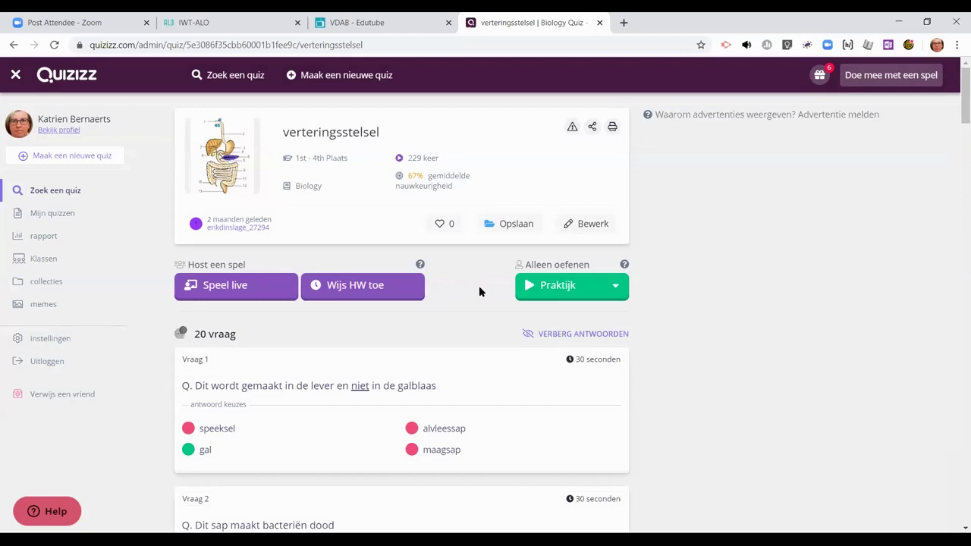
Step: Open the verteringsstelsel quiz in the quiz editor and open question 1 for editing
{"action": "left_click", "coordinate": [585, 225]}
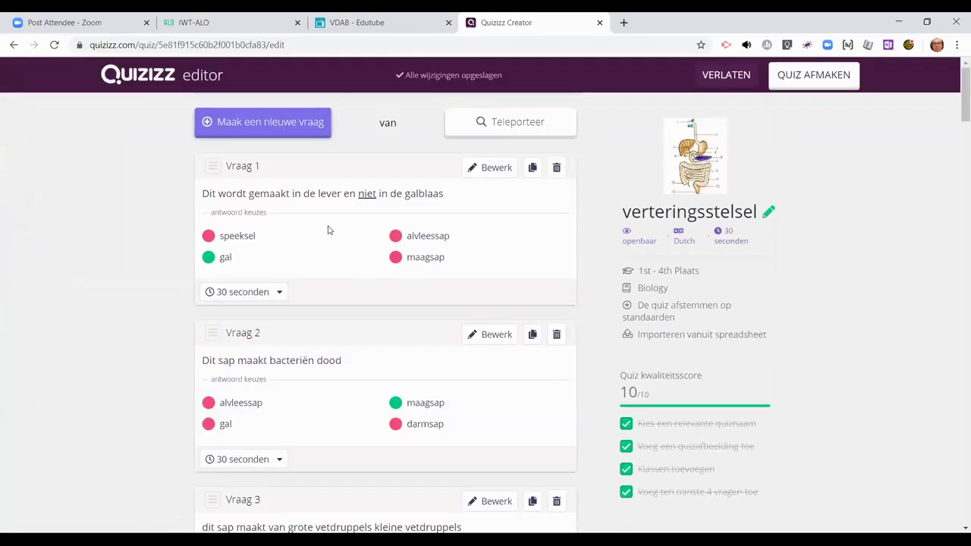
{"action": "left_click", "coordinate": [495, 168]}
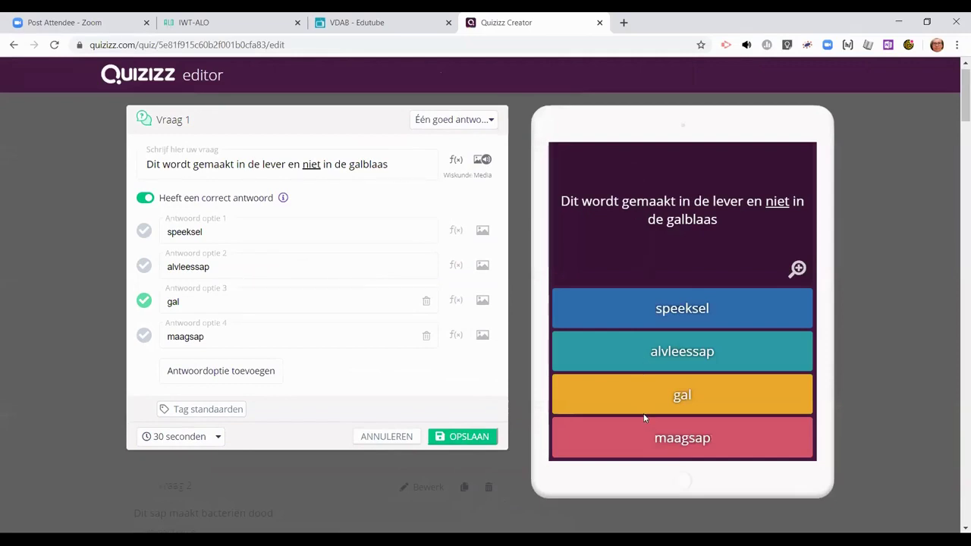
Step: Examine the basic and advanced symbols in the equation editor for question 1, close it and switch to the presentation slideshow
{"action": "left_click", "coordinate": [455, 162]}
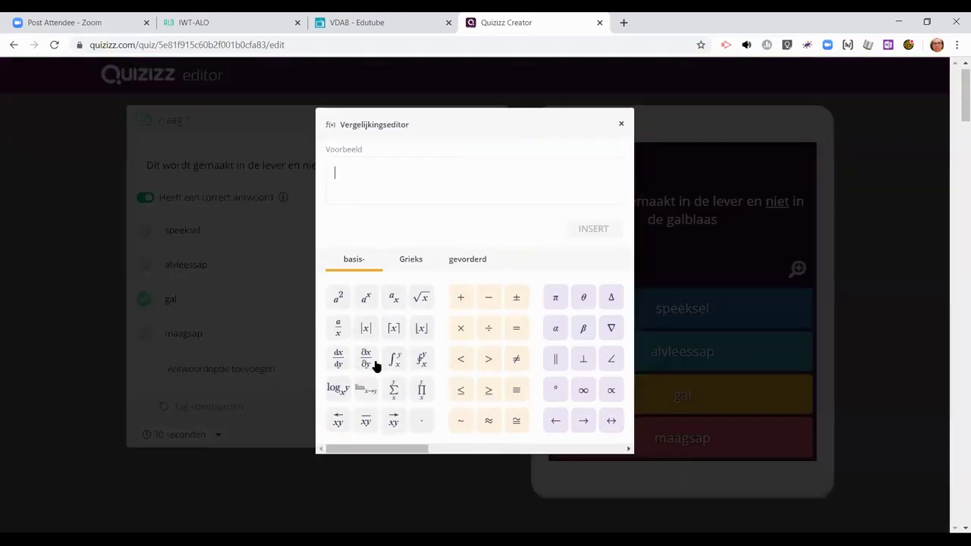
{"action": "left_click", "coordinate": [463, 258]}
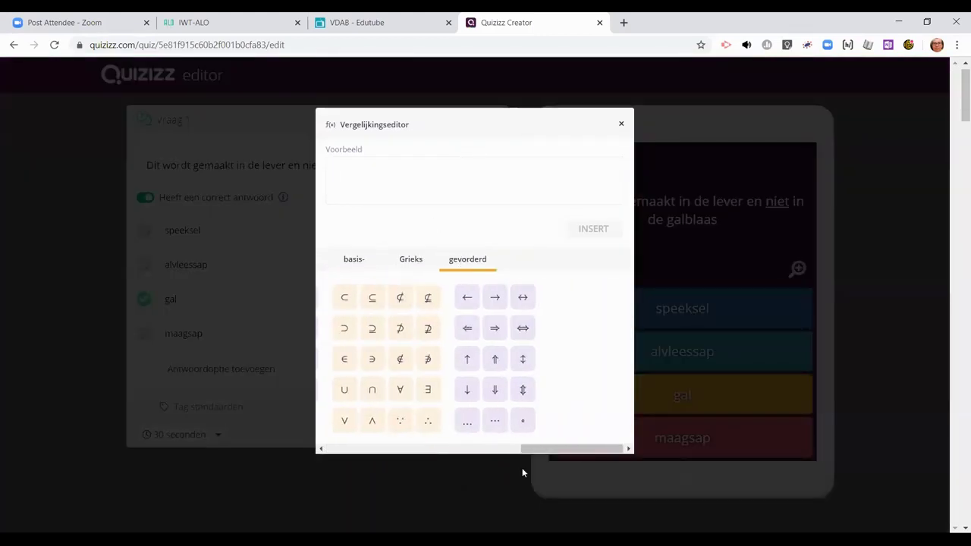
{"action": "left_click_drag", "start_coordinate": [550, 449], "coordinate": [371, 449]}
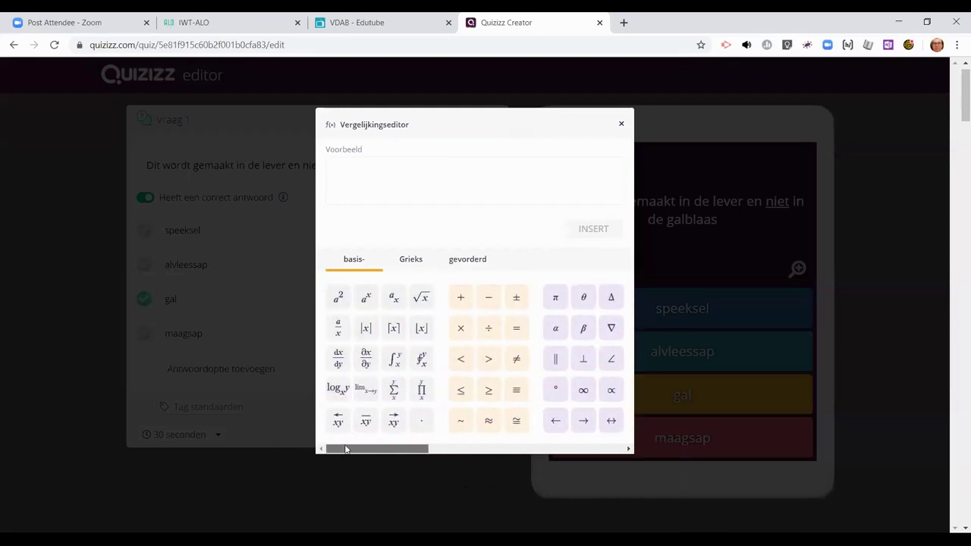
{"action": "left_click", "coordinate": [621, 124]}
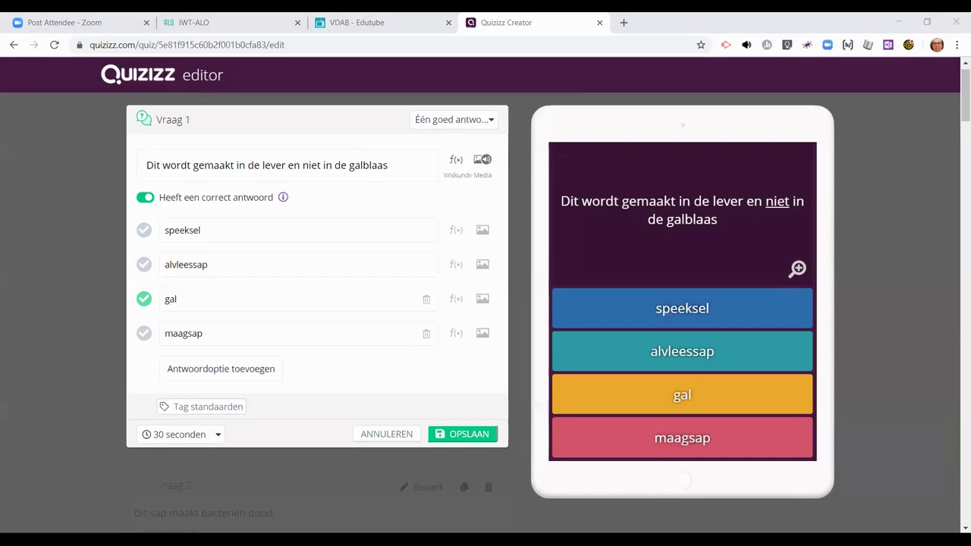
{"action": "key", "text": "alt+Tab"}
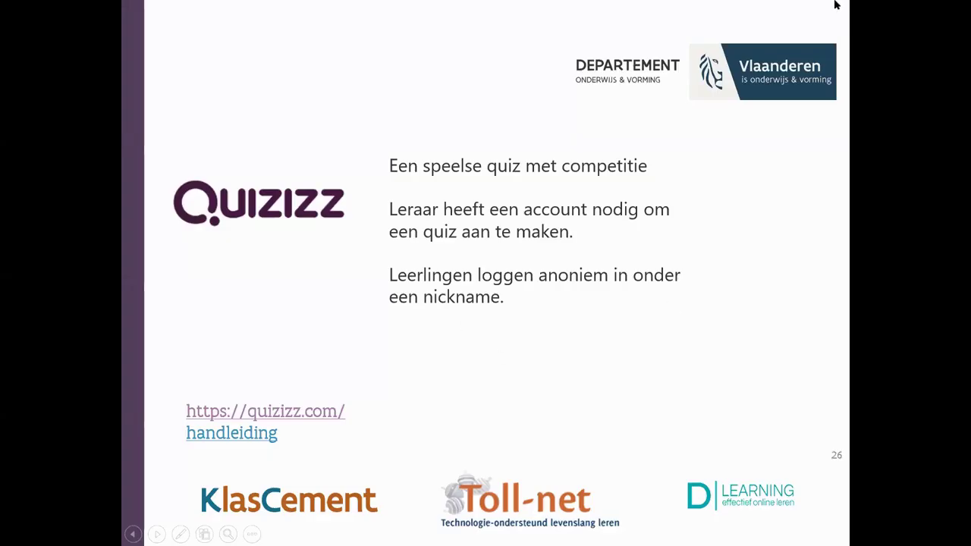